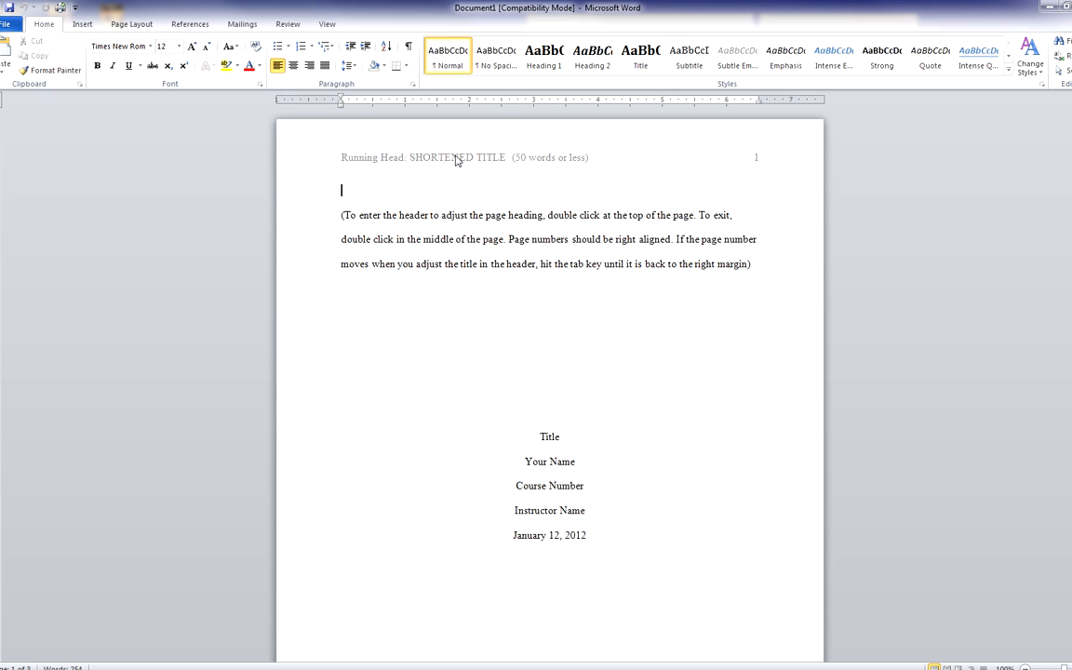
Change the first-page running head to 'DRUGS IN AMERICA' and delete the misplaced page number
double_click(456, 160)
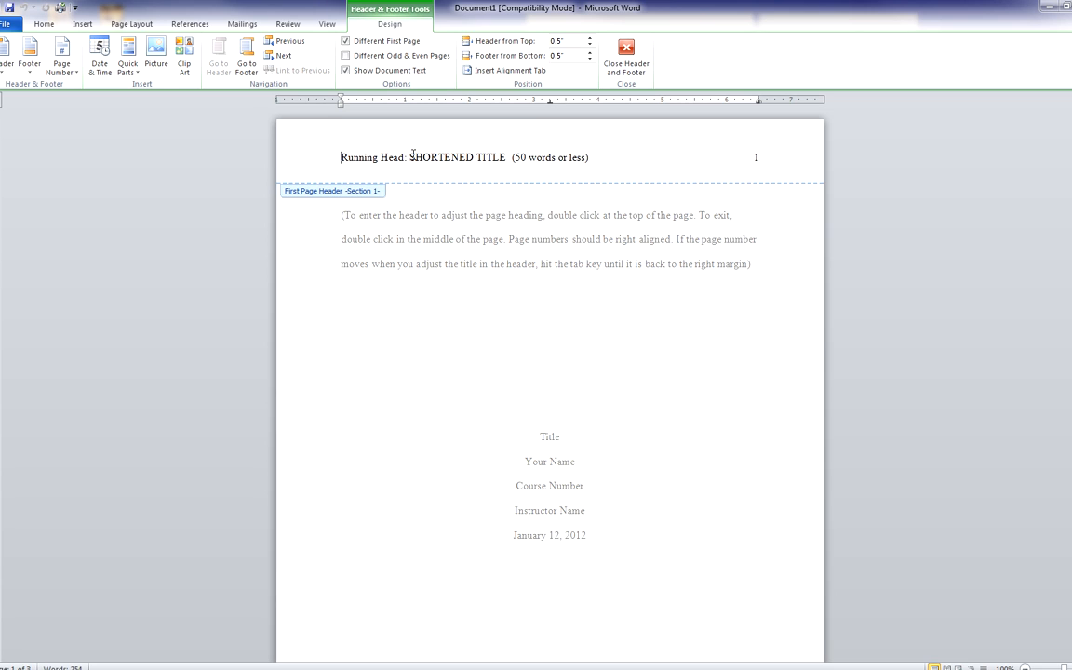
drag(409, 158, 591, 155)
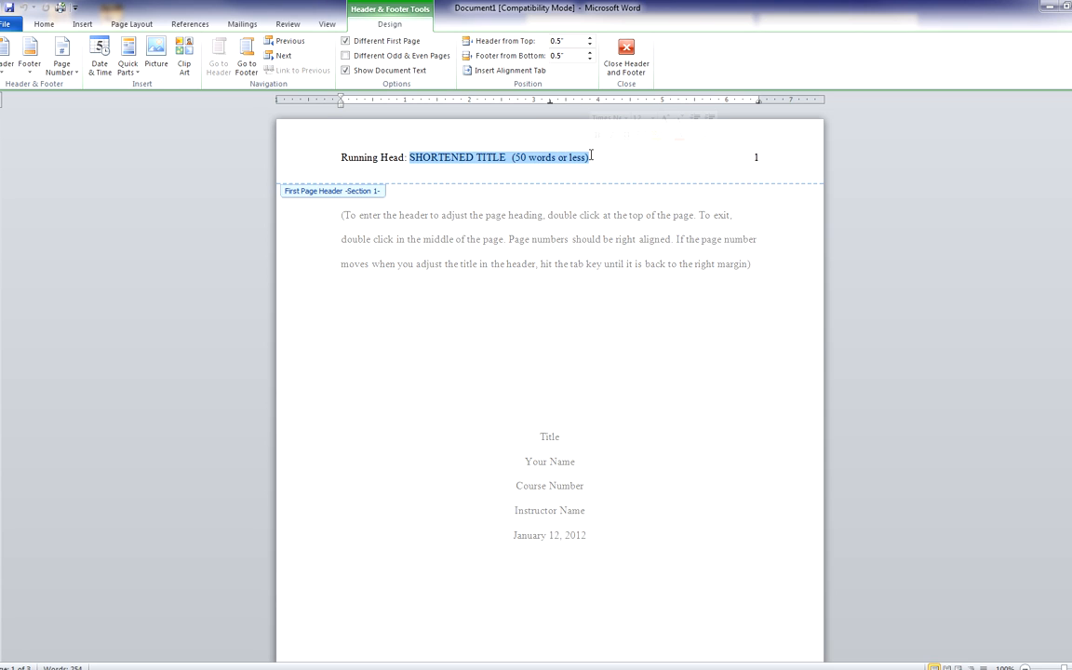
text(DRUG)
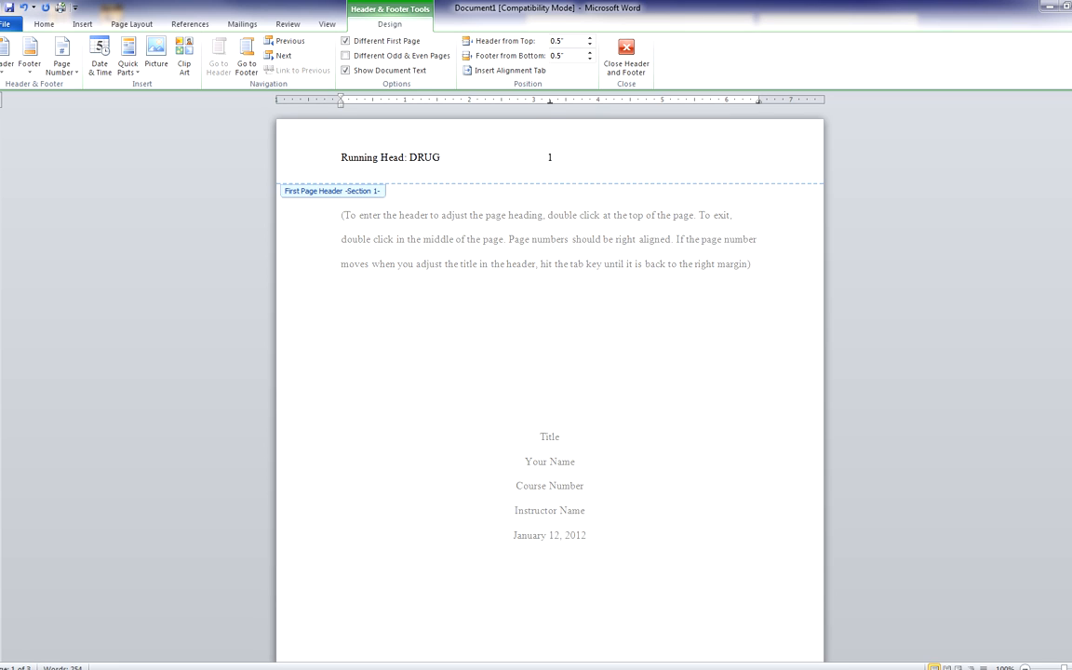
text(S IN AMEIR)
key(BackSpace)
key(BackSpace)
text(RICA)
key(Tab)
double_click(755, 156)
key(Delete)
Insert a Plain Number page number at the current position in the first-page header
click(68, 62)
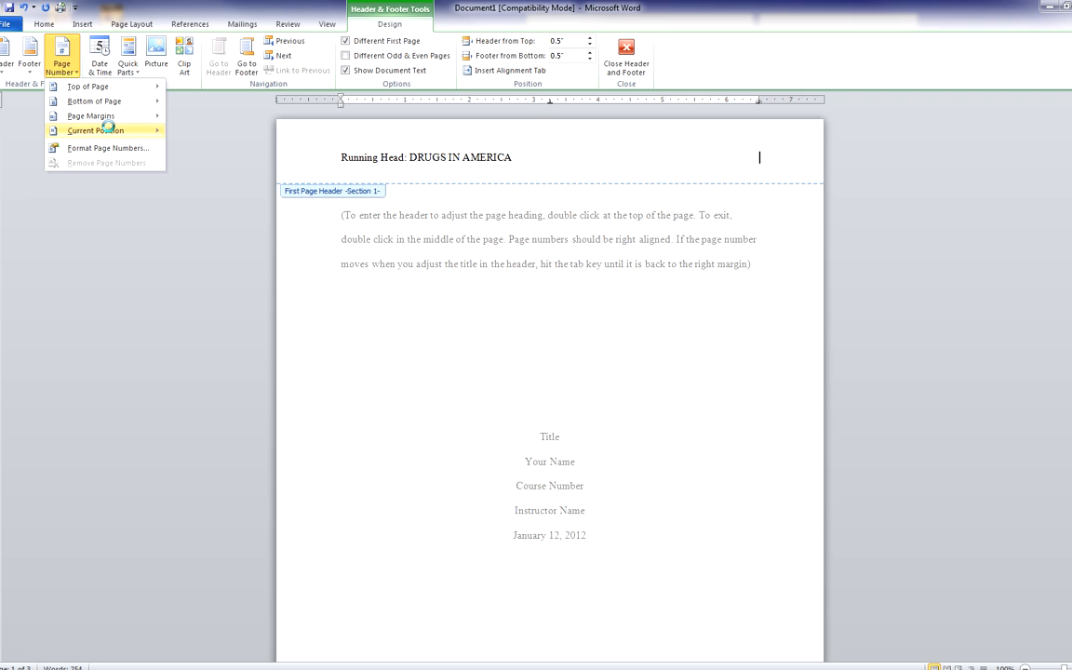
mouse_move(107, 130)
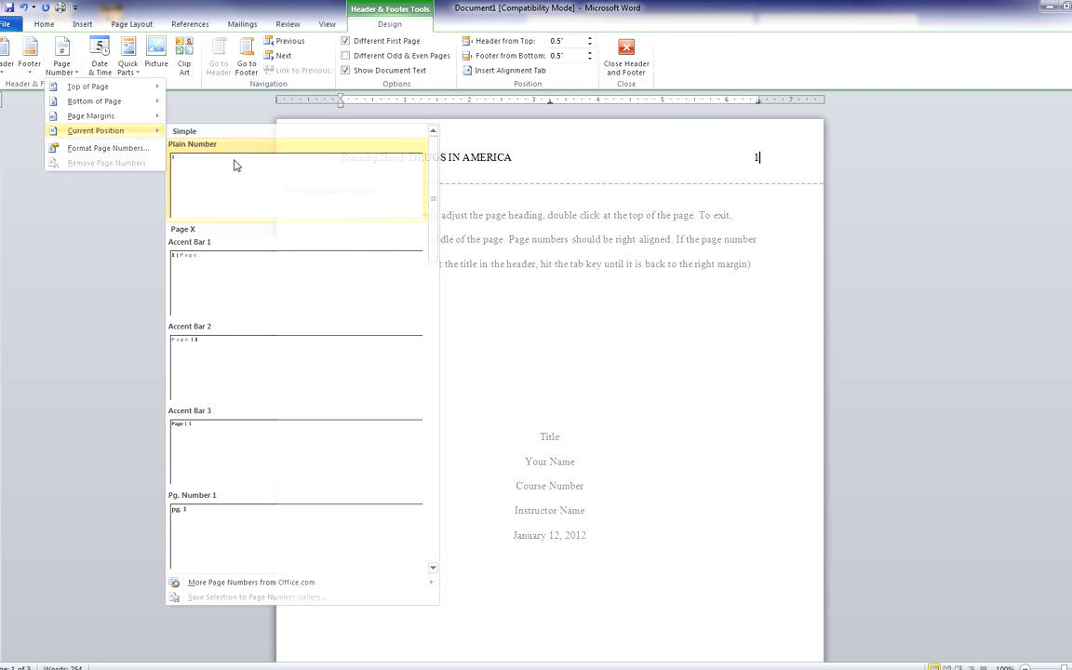
click(235, 165)
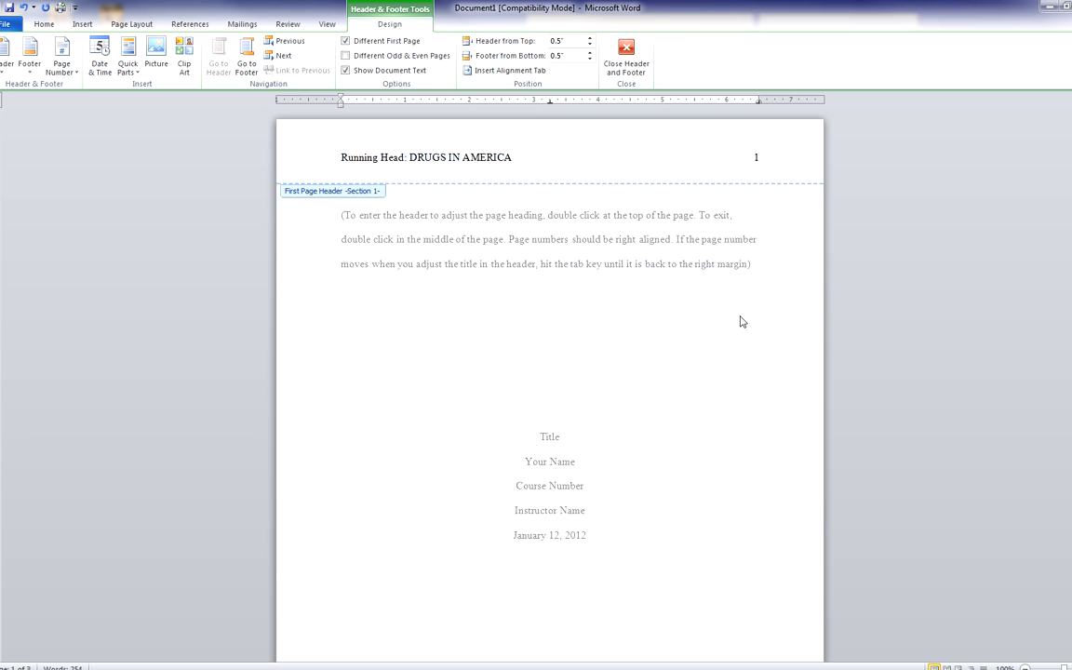
Replace 'SHORTENED TITLE 50 WORDS OR LESS' in the page-2 header with DRUGS IN AMERICA
scroll(742, 321, down, 15)
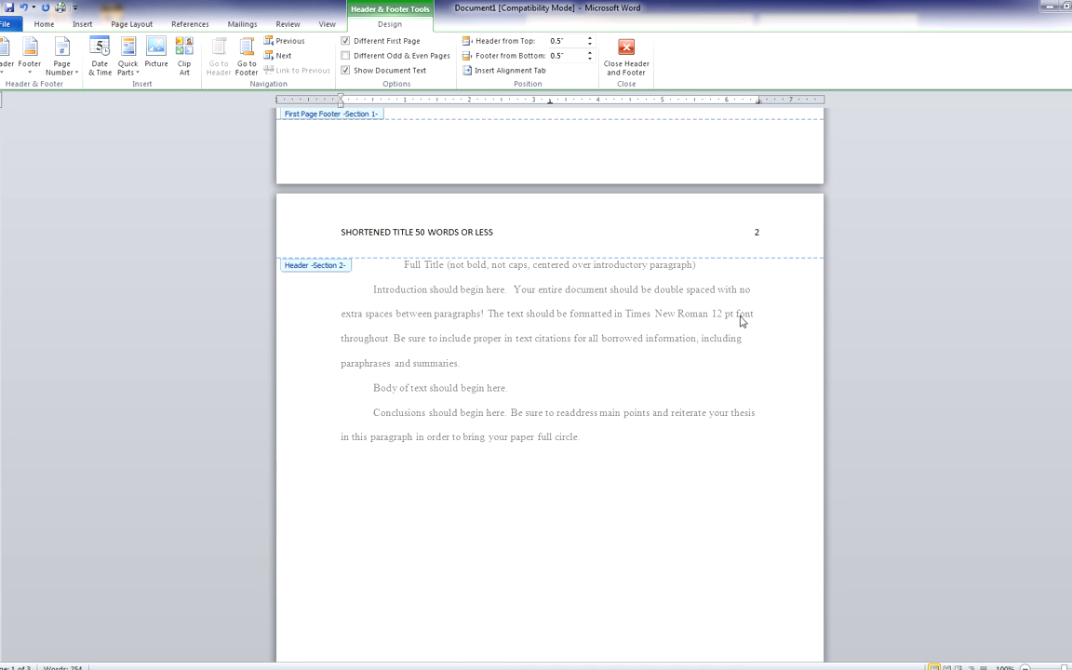
click(504, 231)
drag(341, 232, 492, 228)
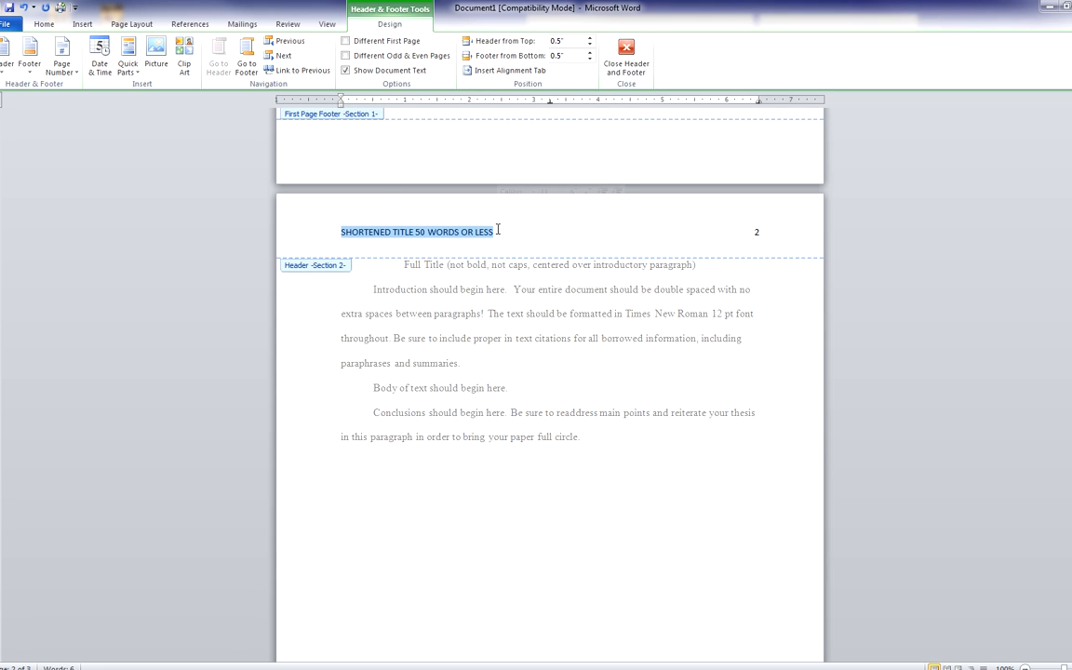
text(DRUG)
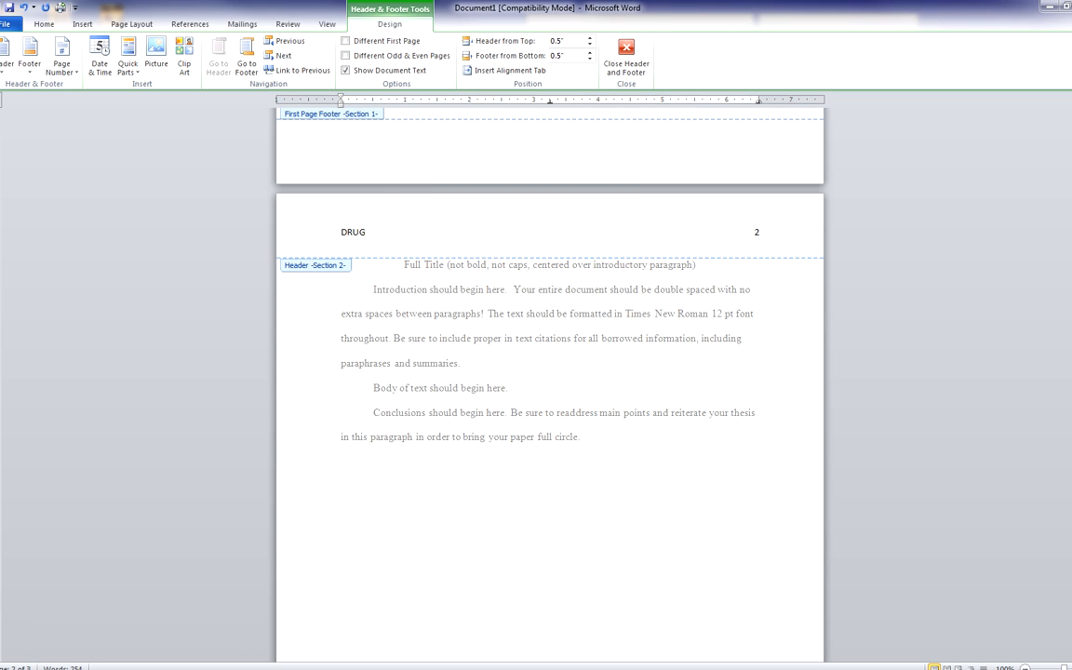
text(S IN AMEI)
text(ICA)
scroll(536, 271, up, 10)
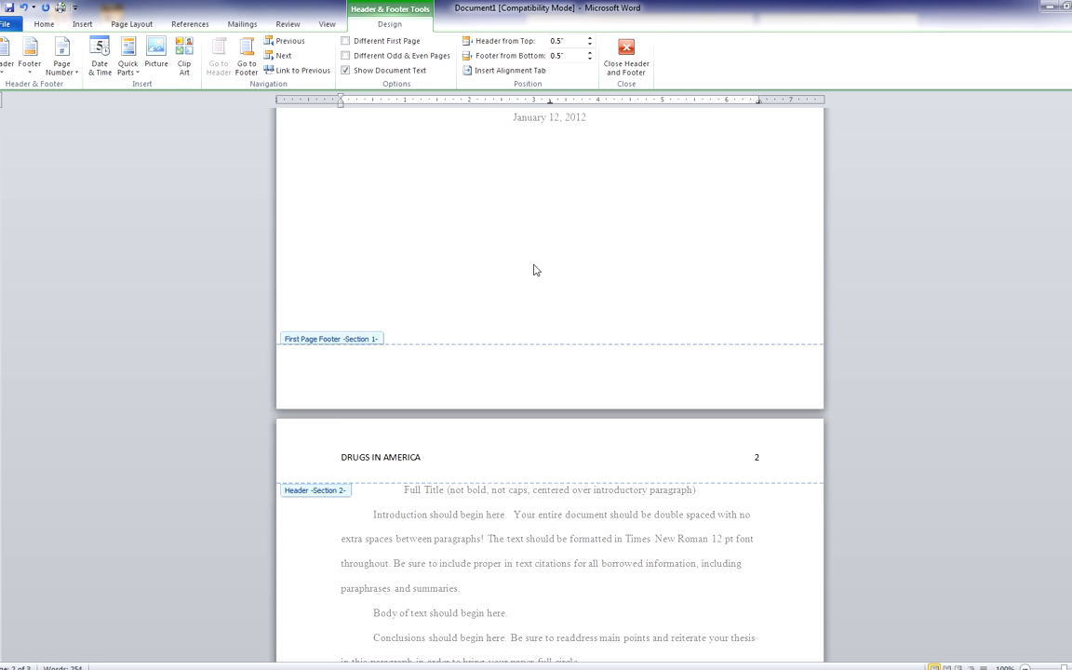
scroll(534, 279, up, 3)
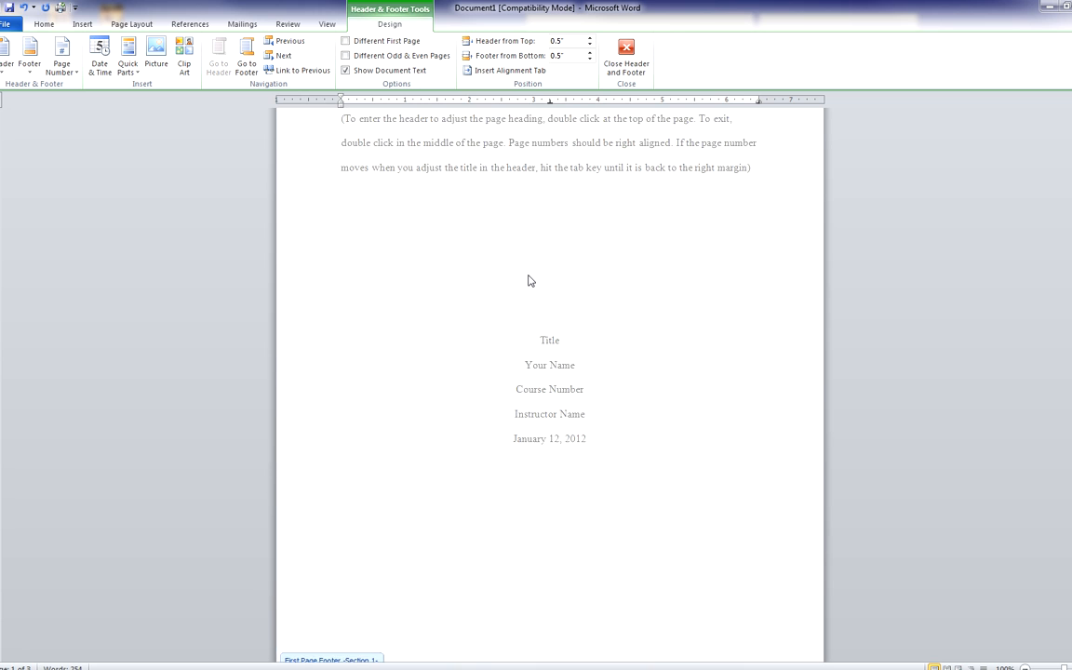
scroll(521, 278, up, 1)
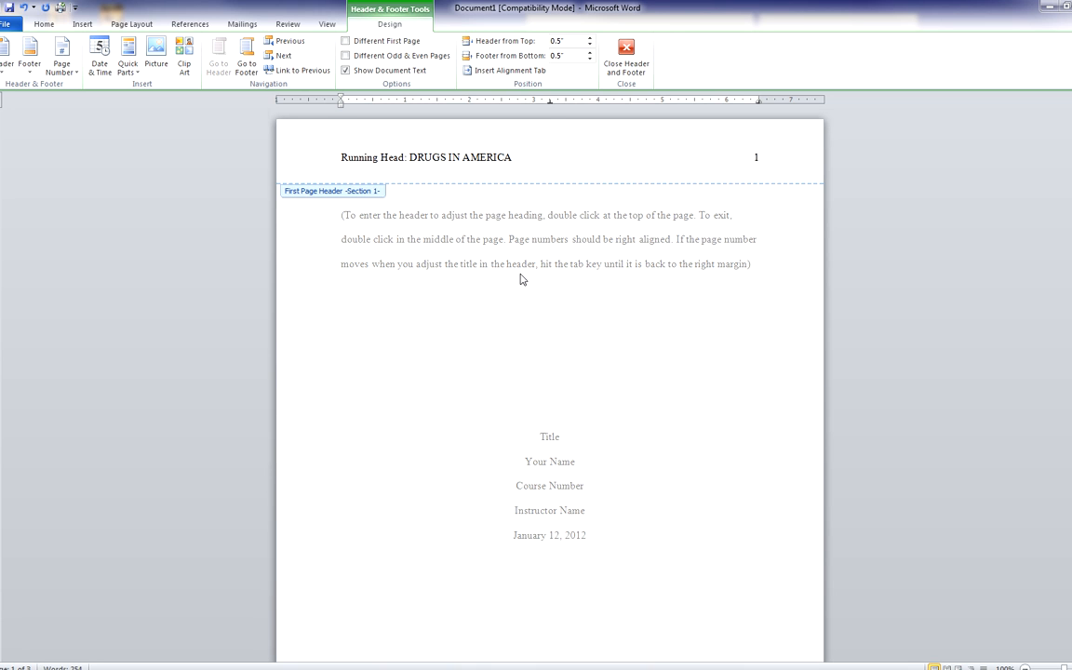
Leave the header and delete the instruction paragraph on the title page
double_click(523, 369)
scroll(400, 269, up, 1)
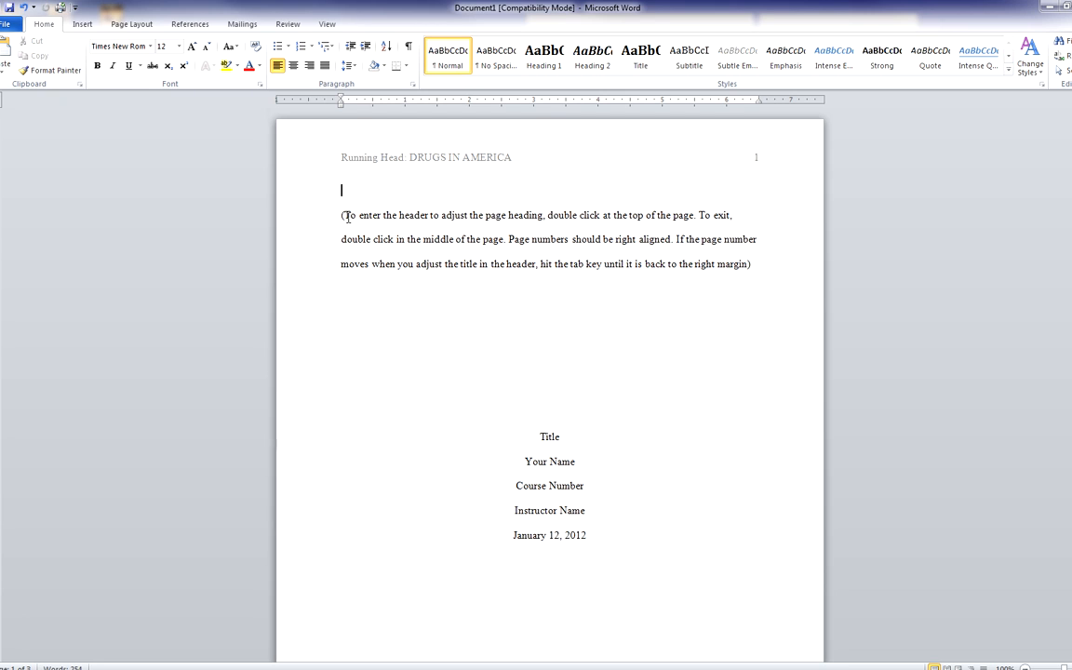
drag(342, 215, 750, 263)
key(Delete)
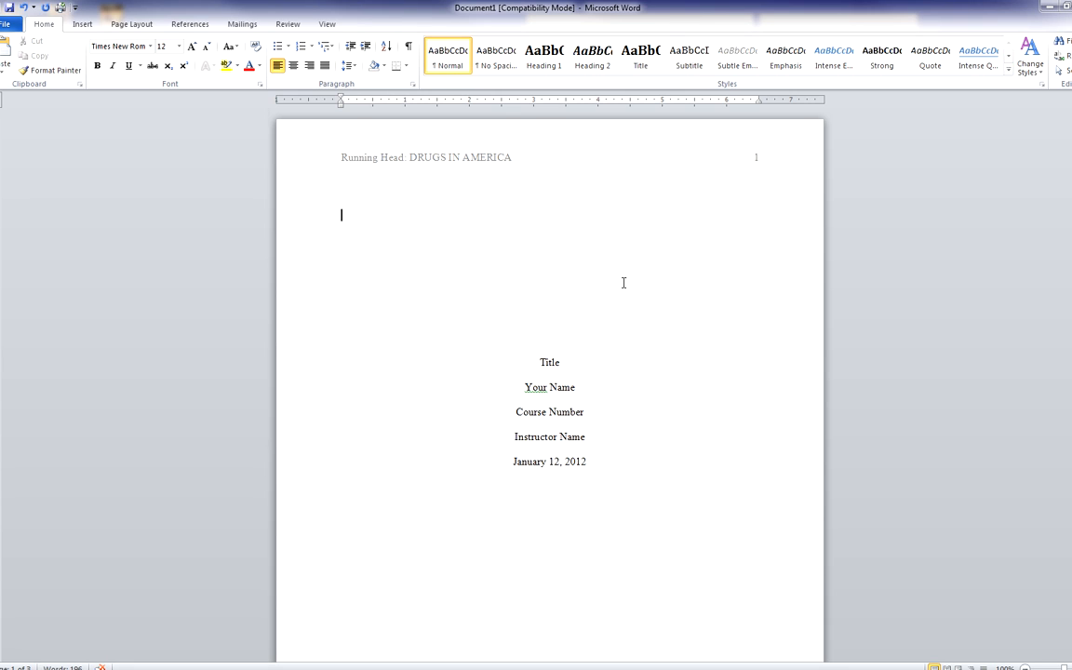
Replace the Title placeholder with 'Drugs In America' and Your Name with the student's name
scroll(624, 282, down, 1)
double_click(548, 330)
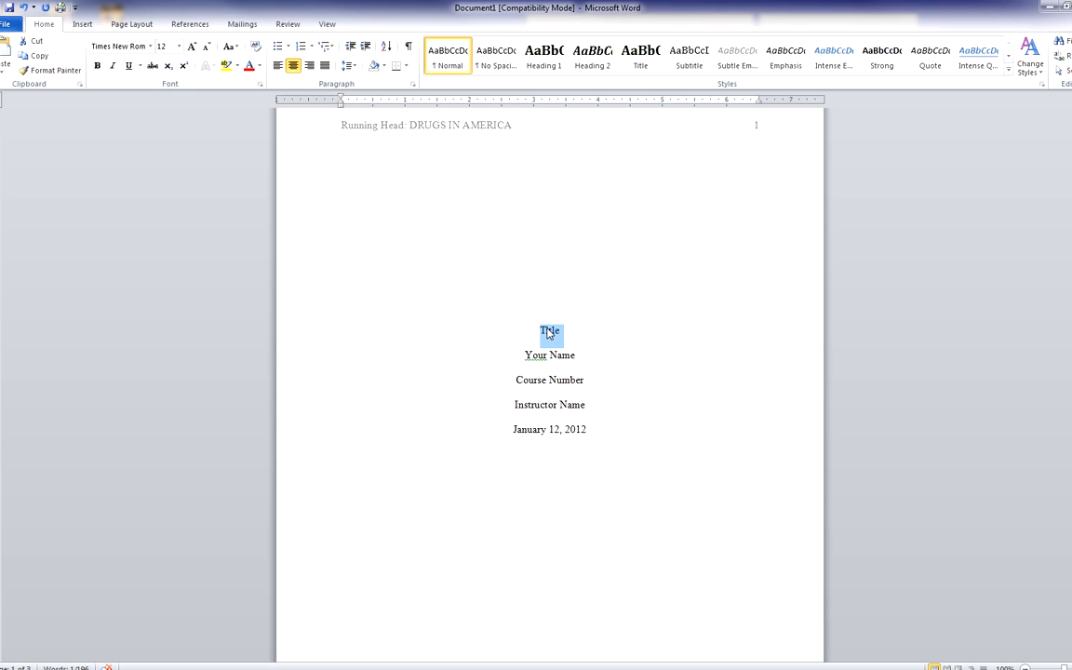
text(Drugs)
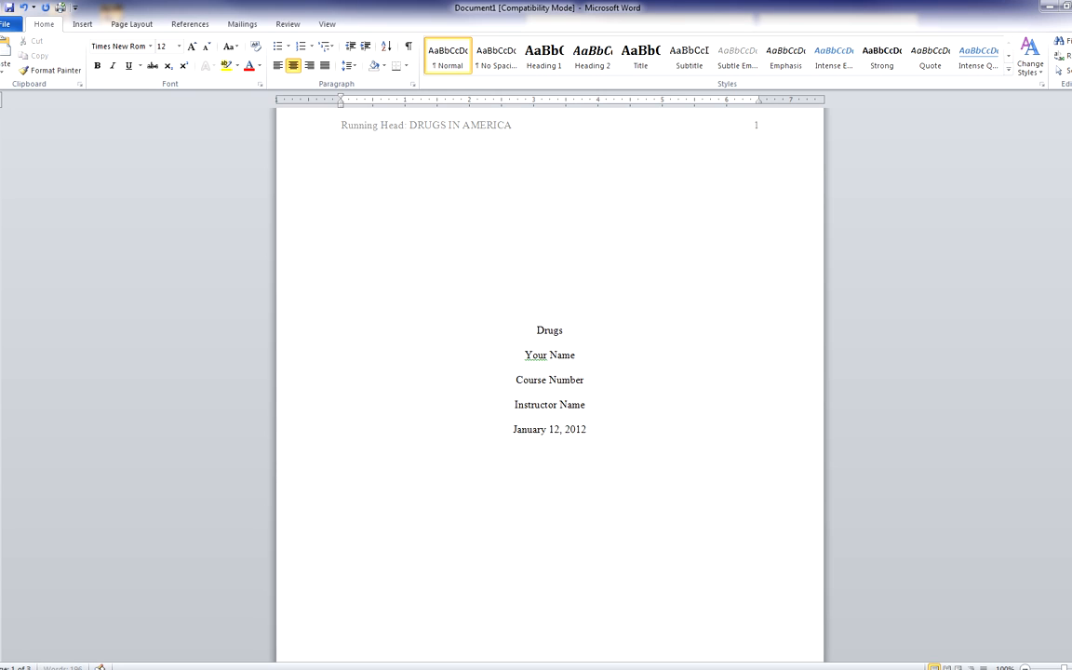
text( In America)
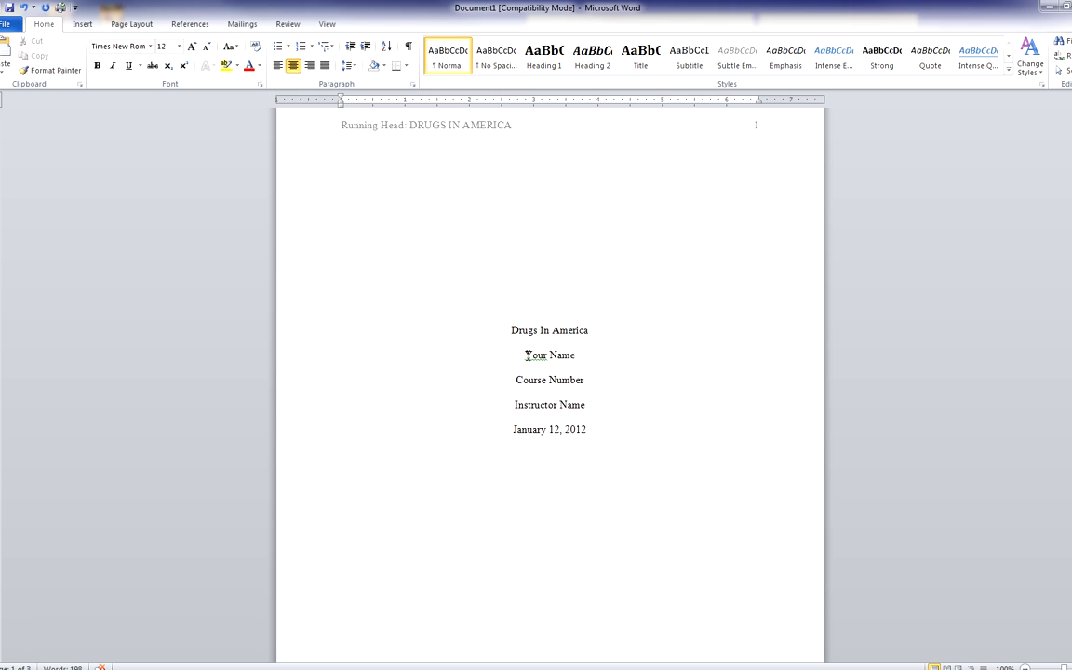
drag(527, 354, 577, 357)
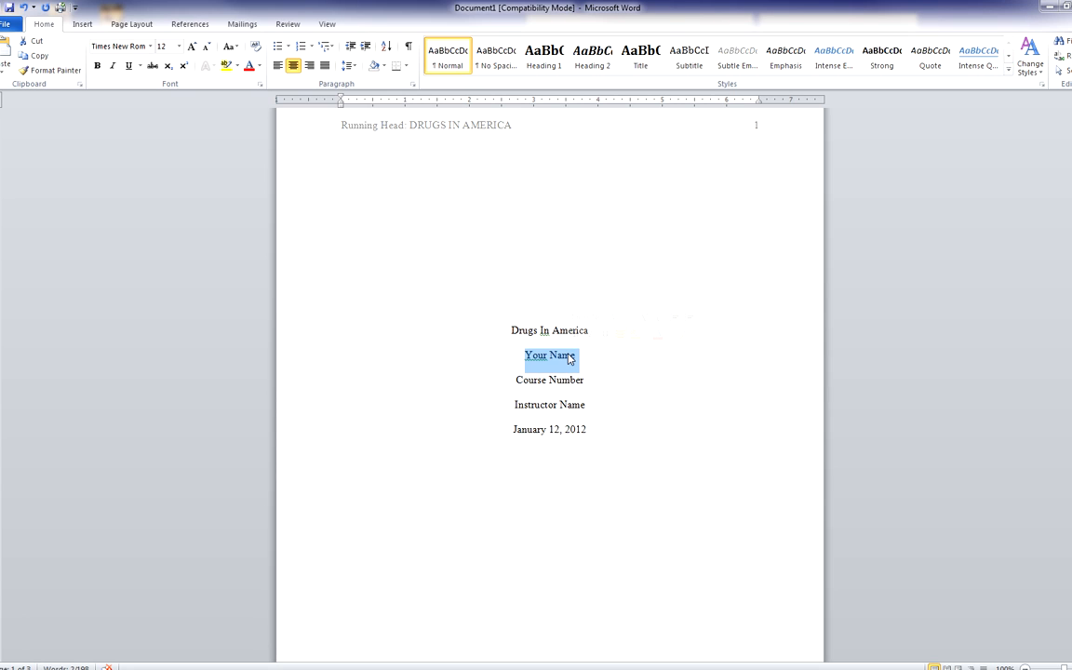
text(Mana)
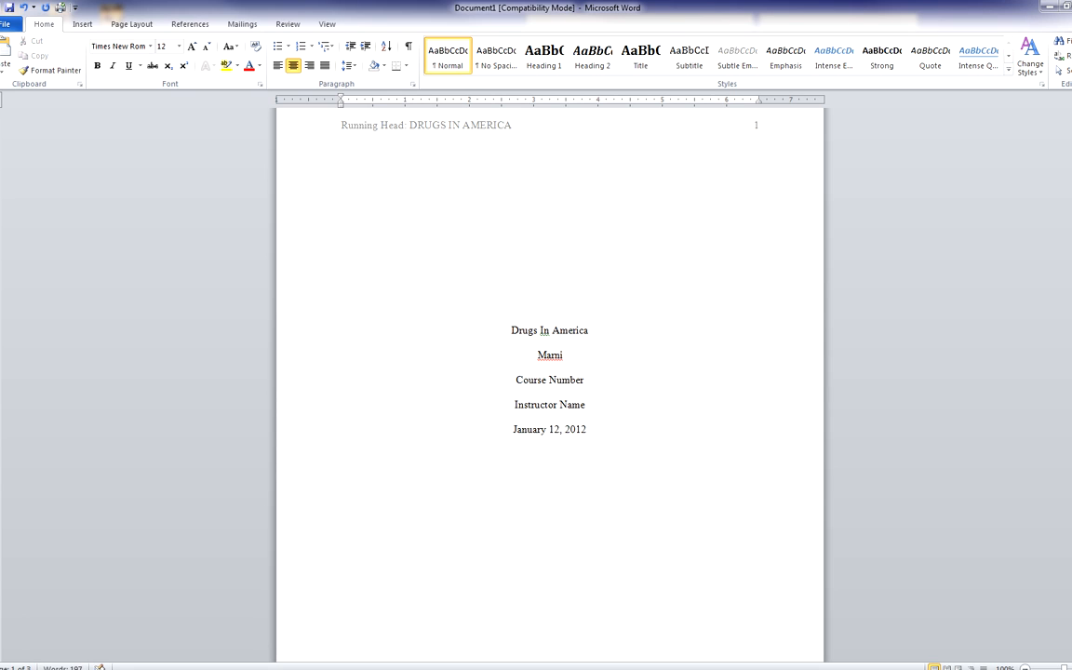
key(BackSpace)
key(BackSpace)
key(BackSpace)
Fill in the course number 'ENG 122' and the instructor's name on the title page
key(BackSpace)
text(Stu Dent)
drag(514, 380, 581, 382)
text(En)
key(BackSpace)
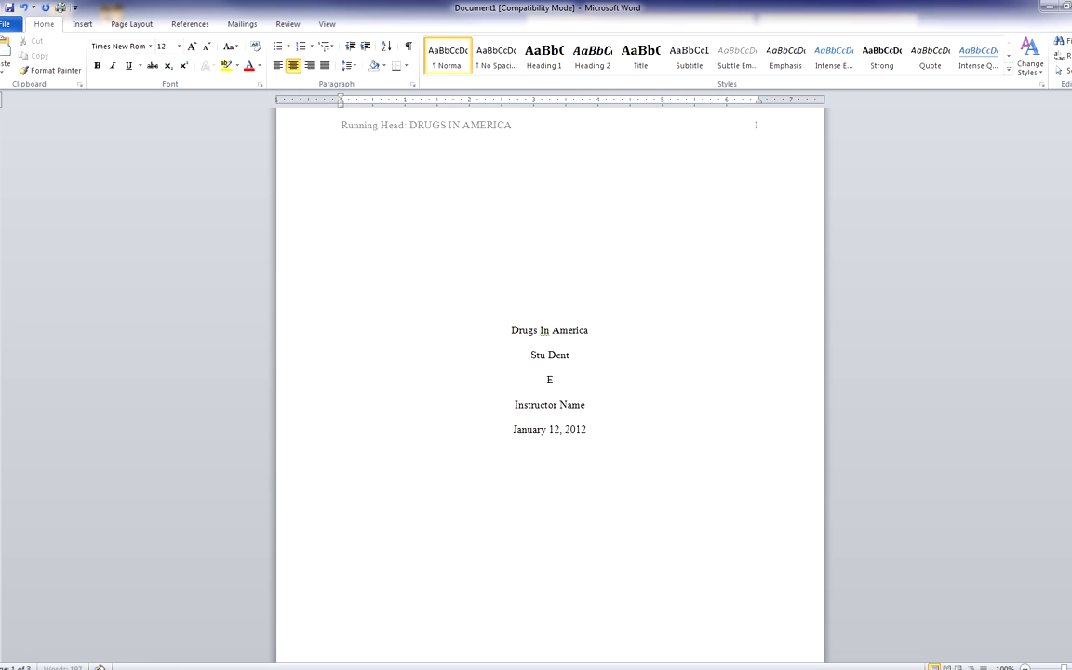
text(NG 122)
drag(514, 404, 579, 406)
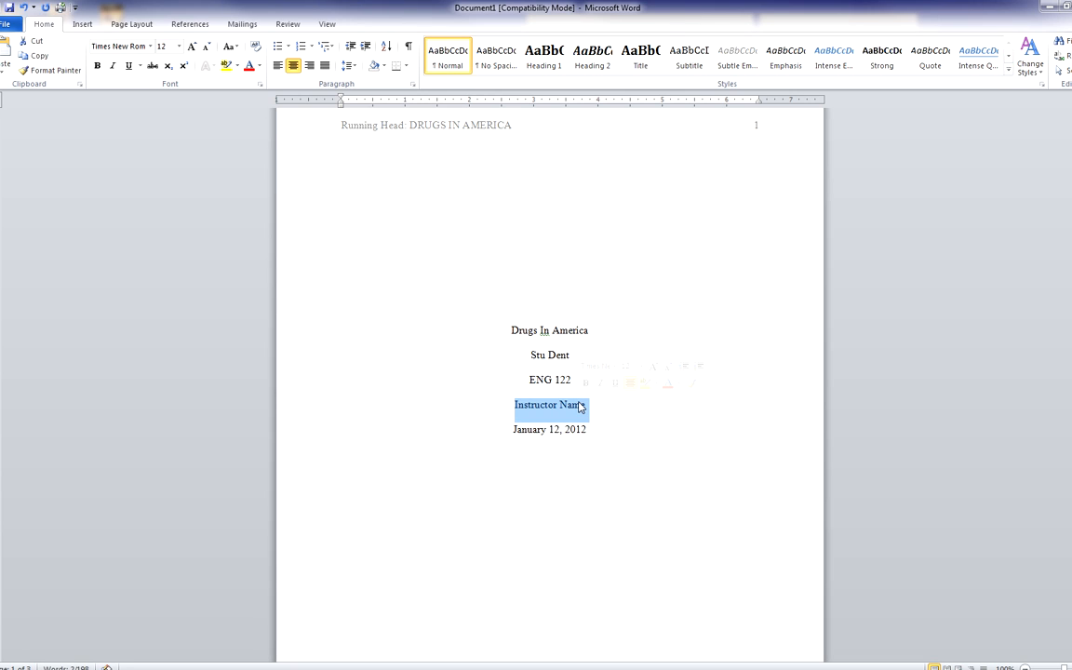
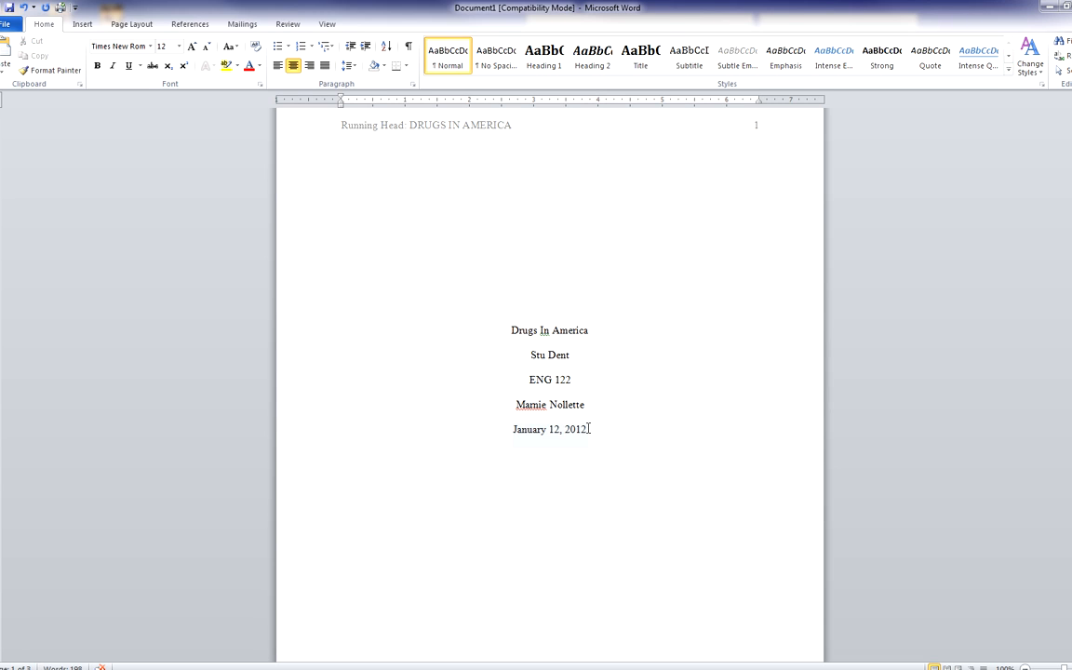
click(588, 408)
key(Return)
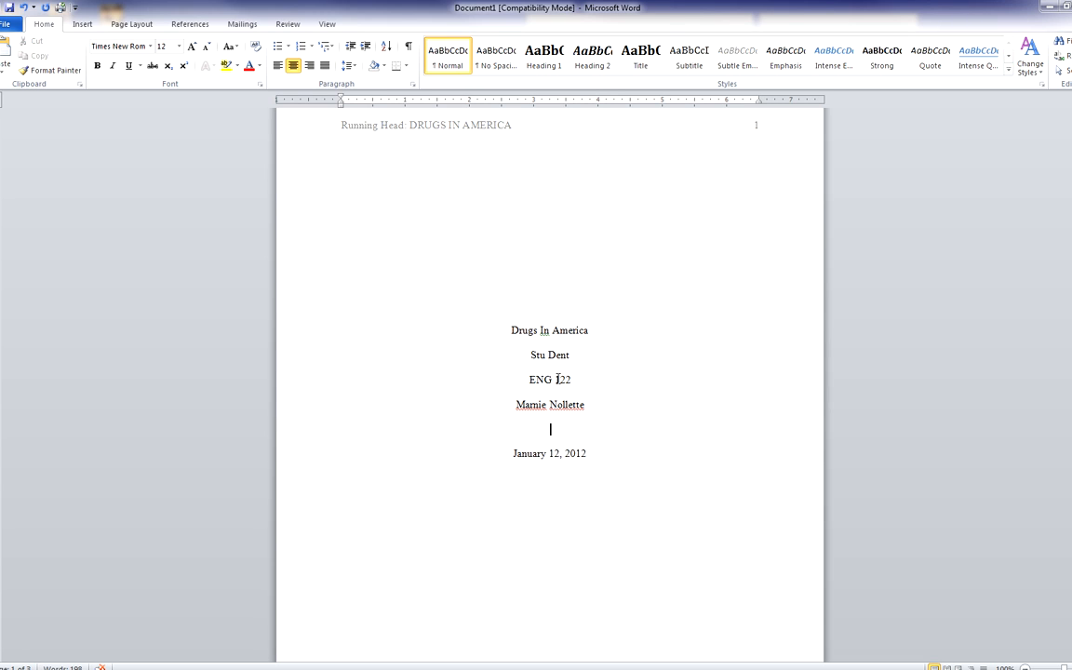
click(81, 24)
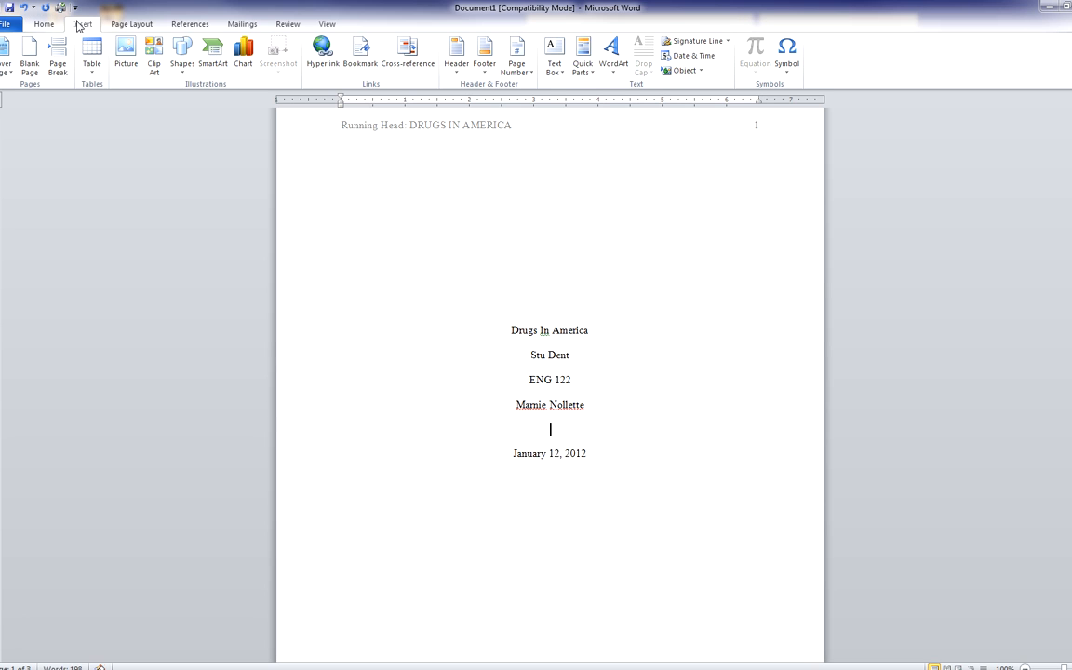
click(675, 58)
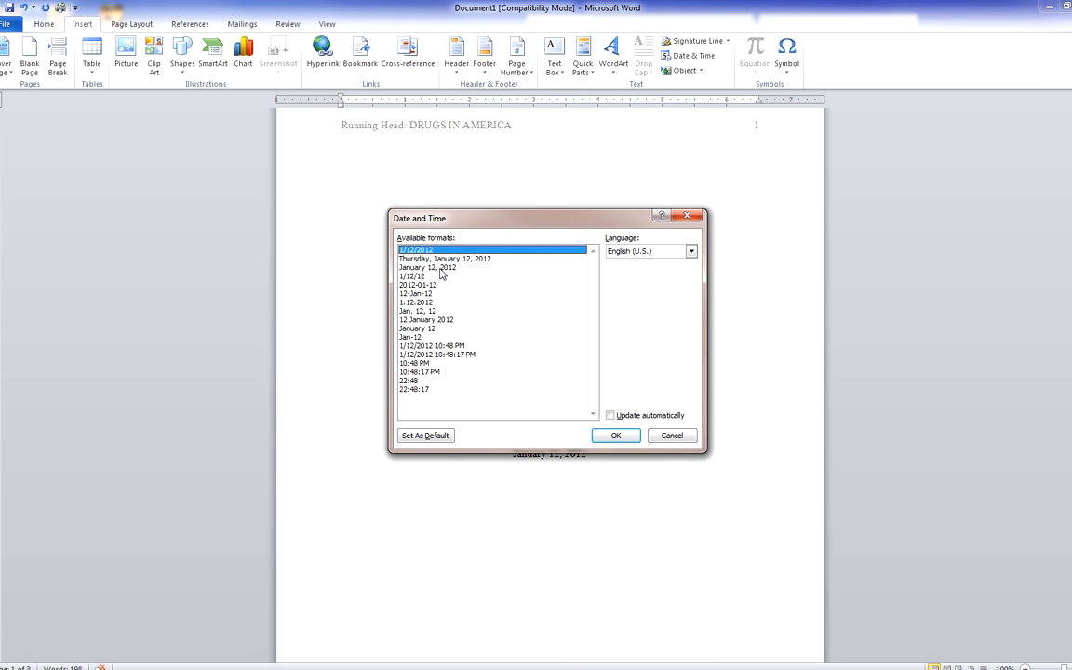
click(438, 267)
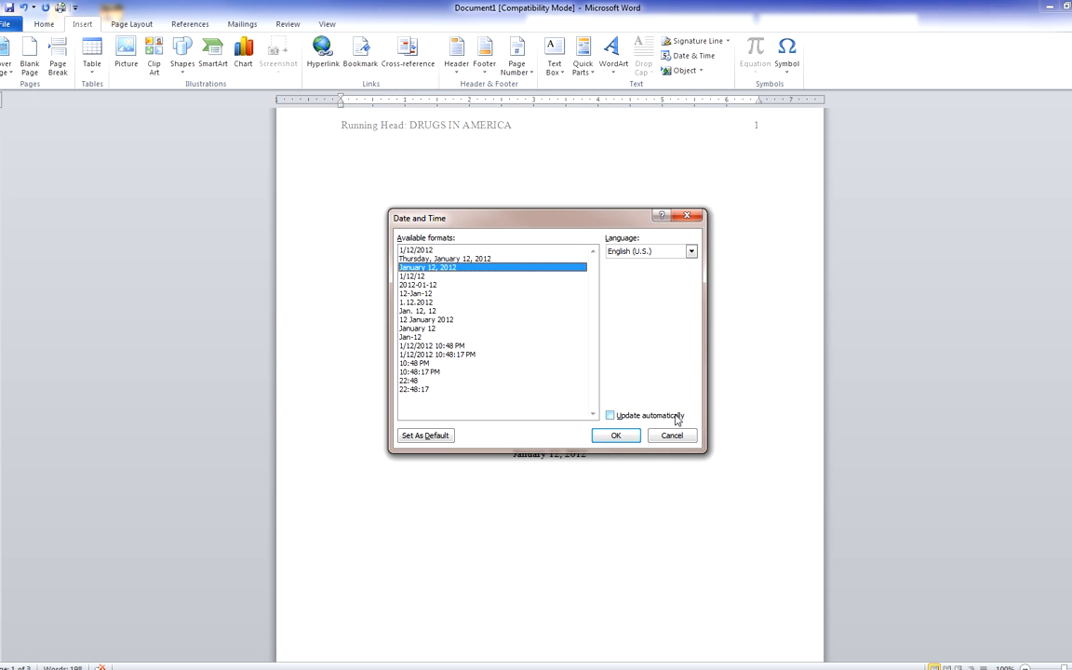
click(611, 415)
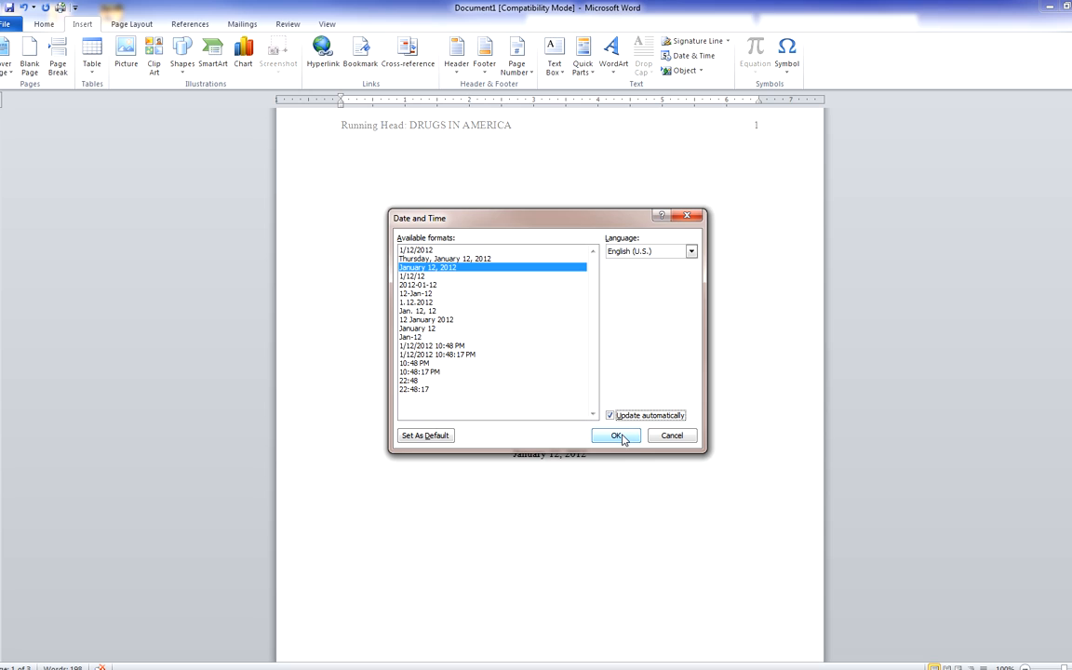
click(616, 436)
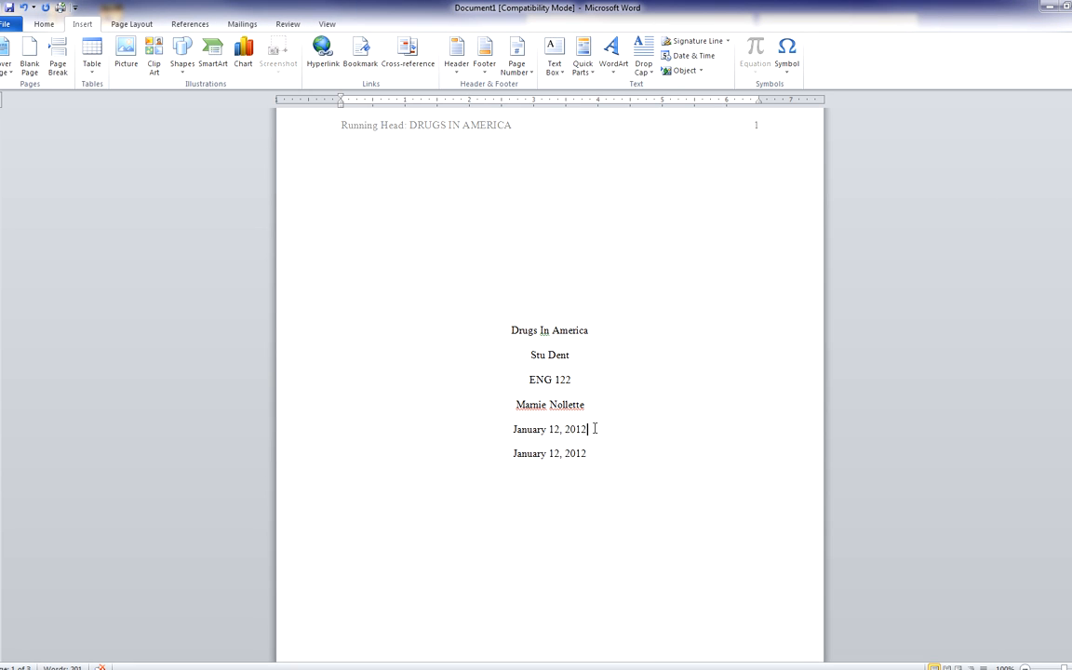
key(BackSpace)
key(BackSpace)
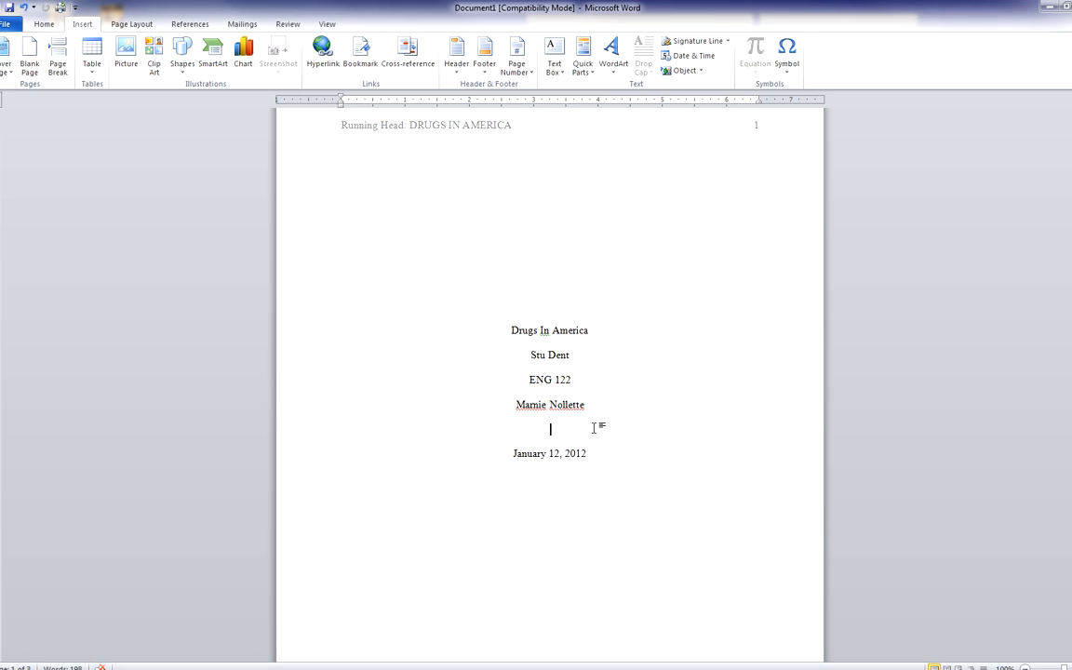
key(BackSpace)
key(BackSpace)
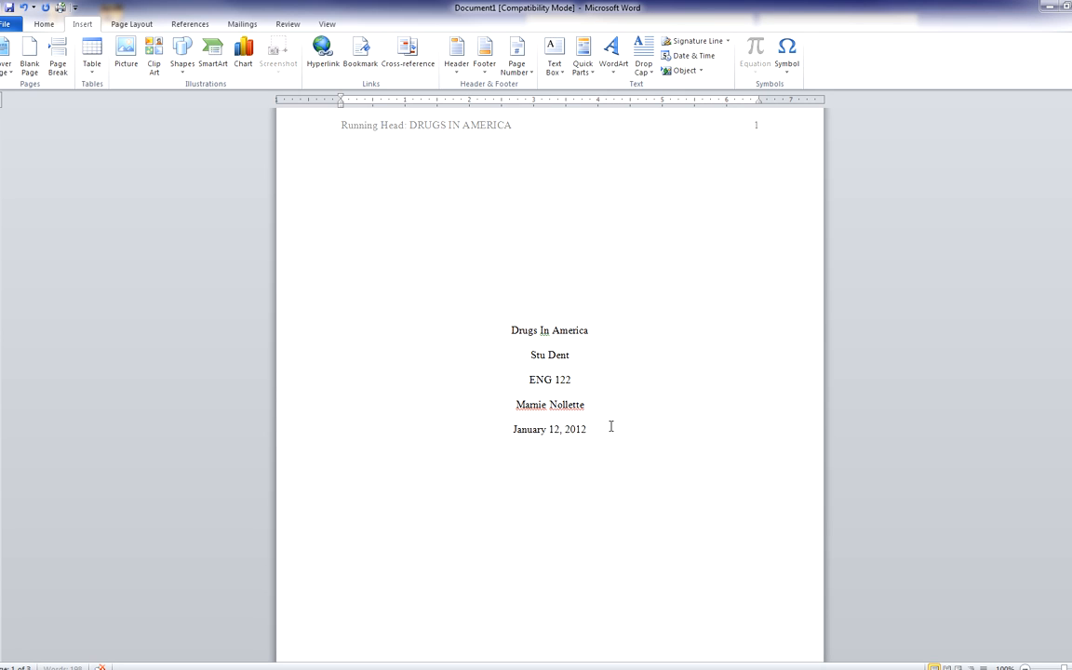
click(611, 426)
Type 'Drugs In America' over the 'Full Title' placeholder line at the top of page 2
scroll(627, 279, down, 2)
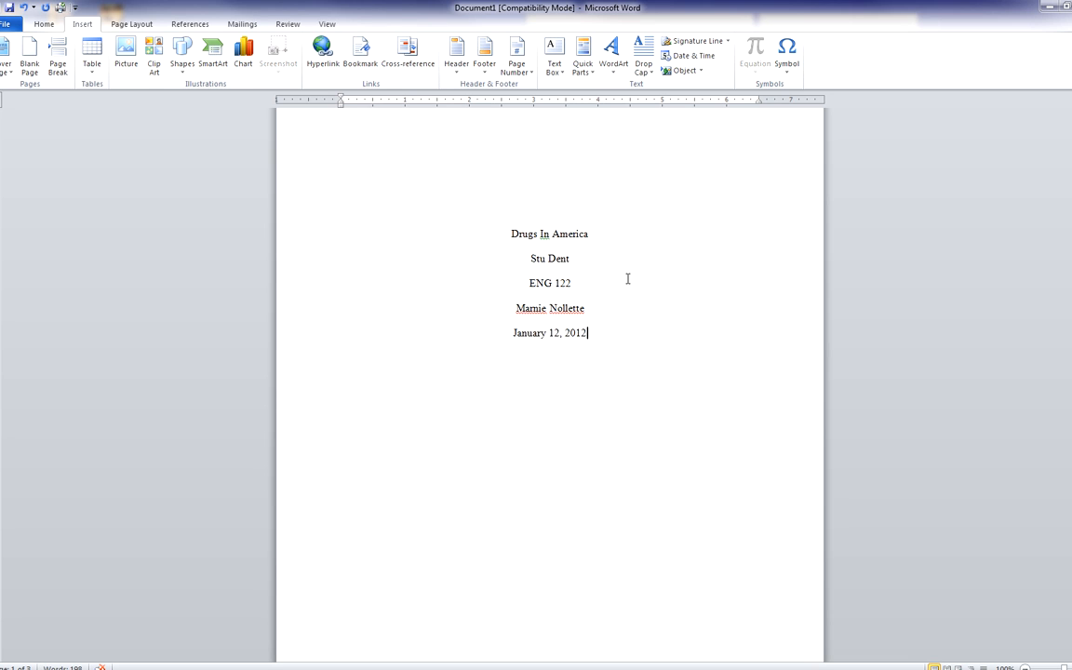
scroll(627, 279, down, 7)
scroll(628, 278, down, 1)
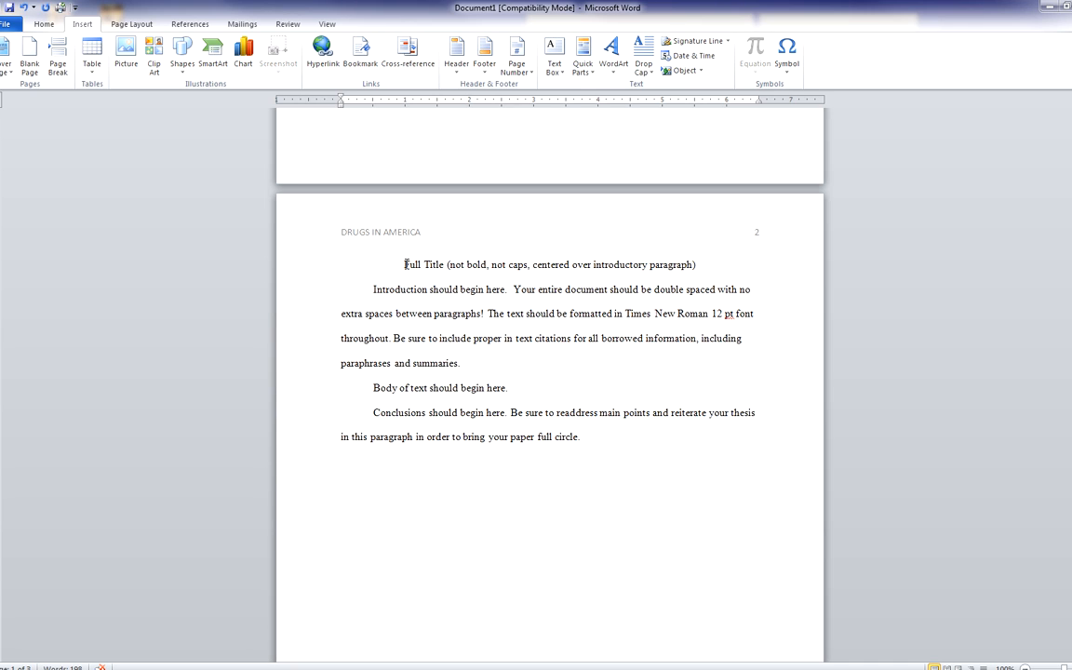
drag(404, 264, 696, 269)
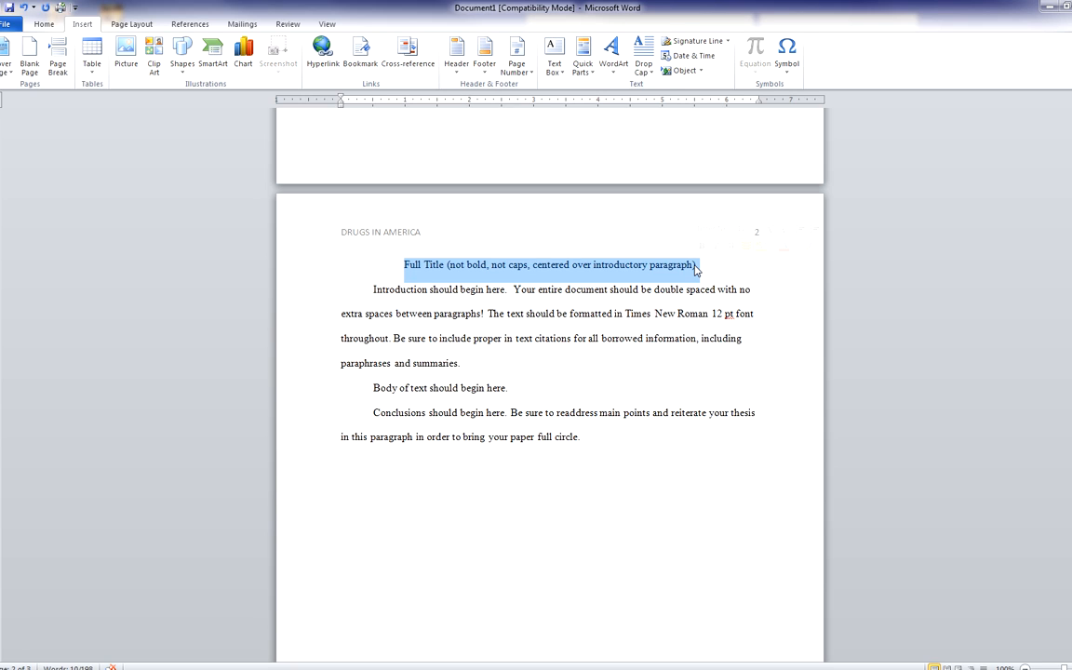
text(Dru)
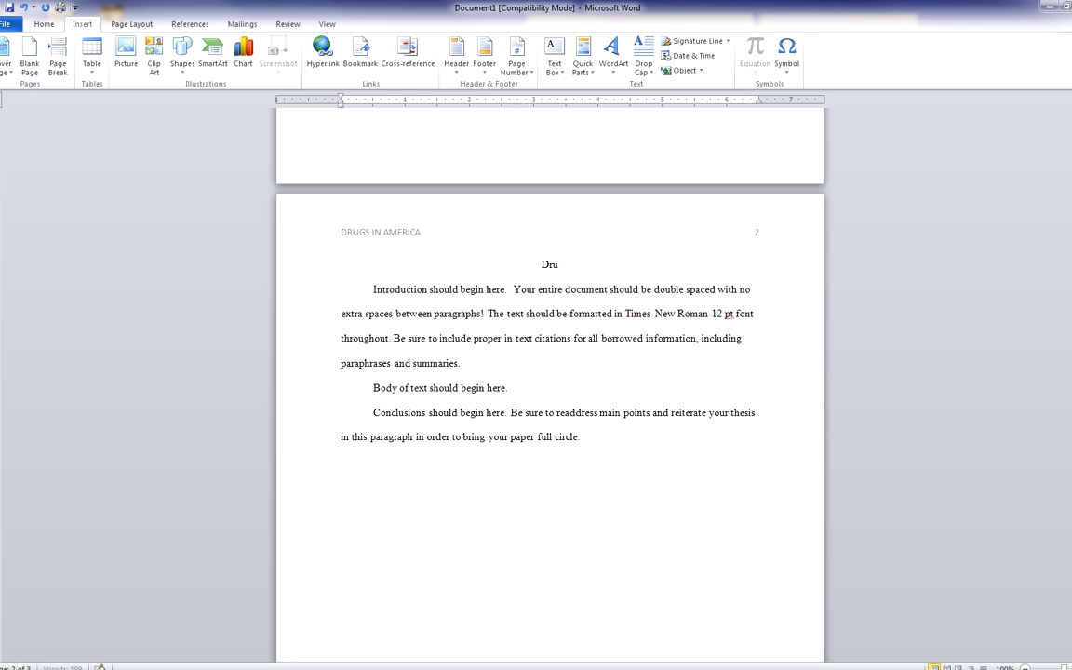
text(gs In America)
scroll(448, 387, down, 1)
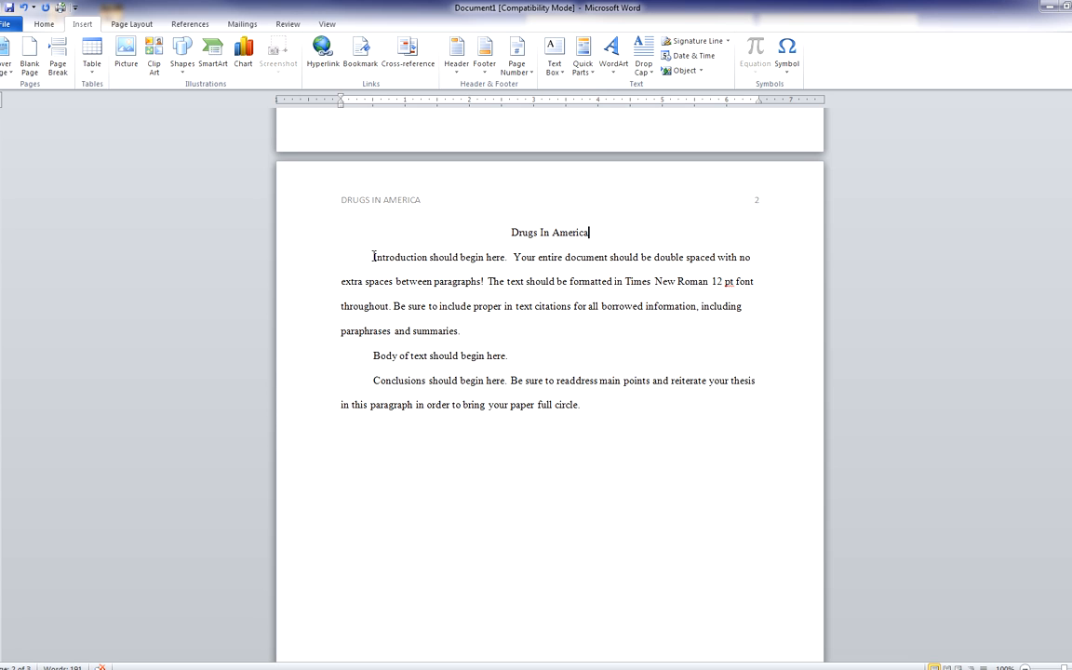
Scroll down to page 3 and place the cursor at the end of the References heading
scroll(373, 256, down, 3)
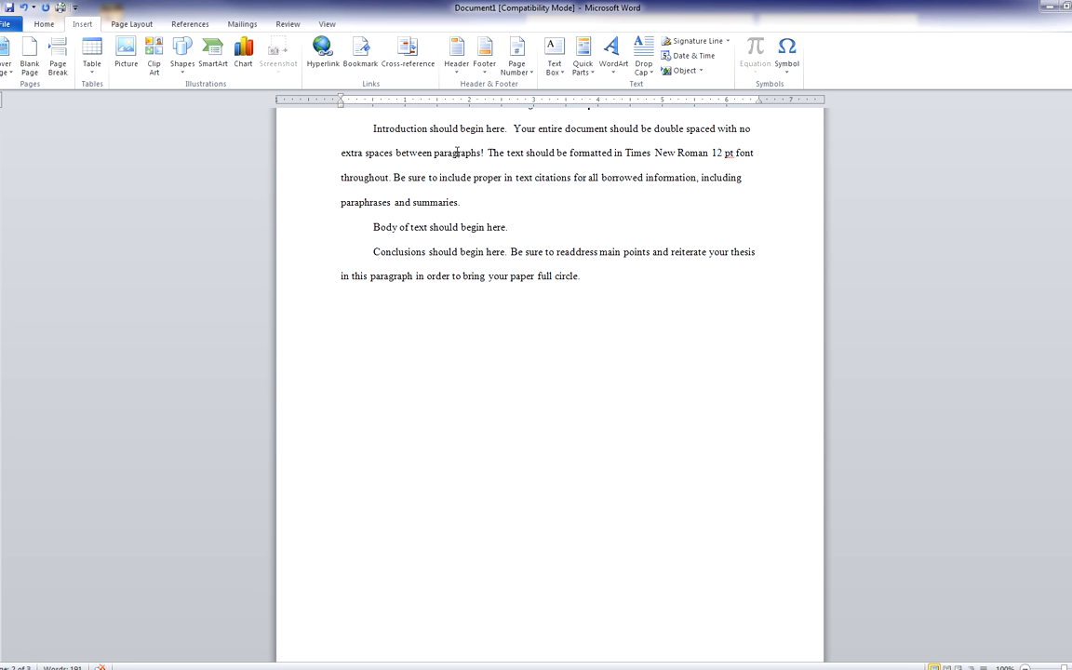
click(465, 203)
scroll(465, 209, down, 10)
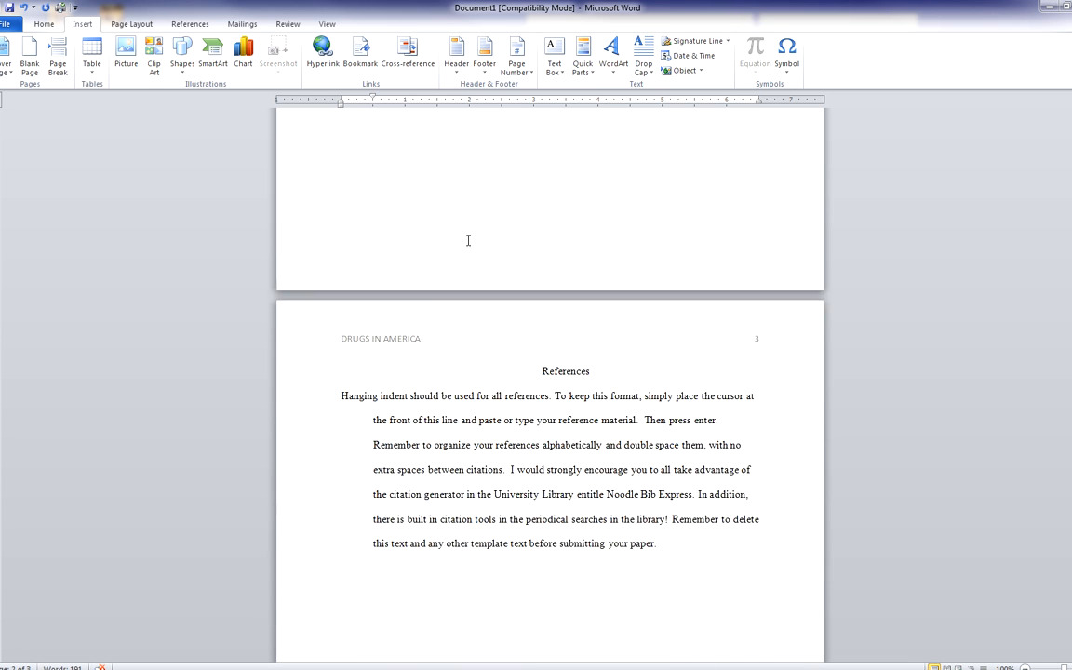
scroll(469, 246, down, 1)
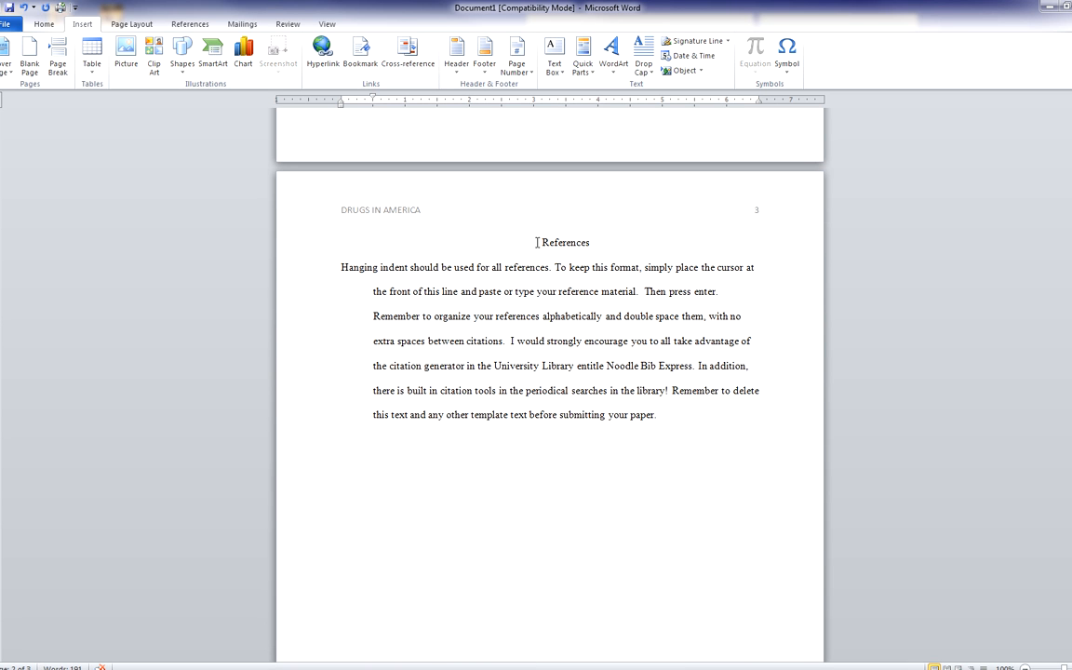
drag(542, 242, 614, 242)
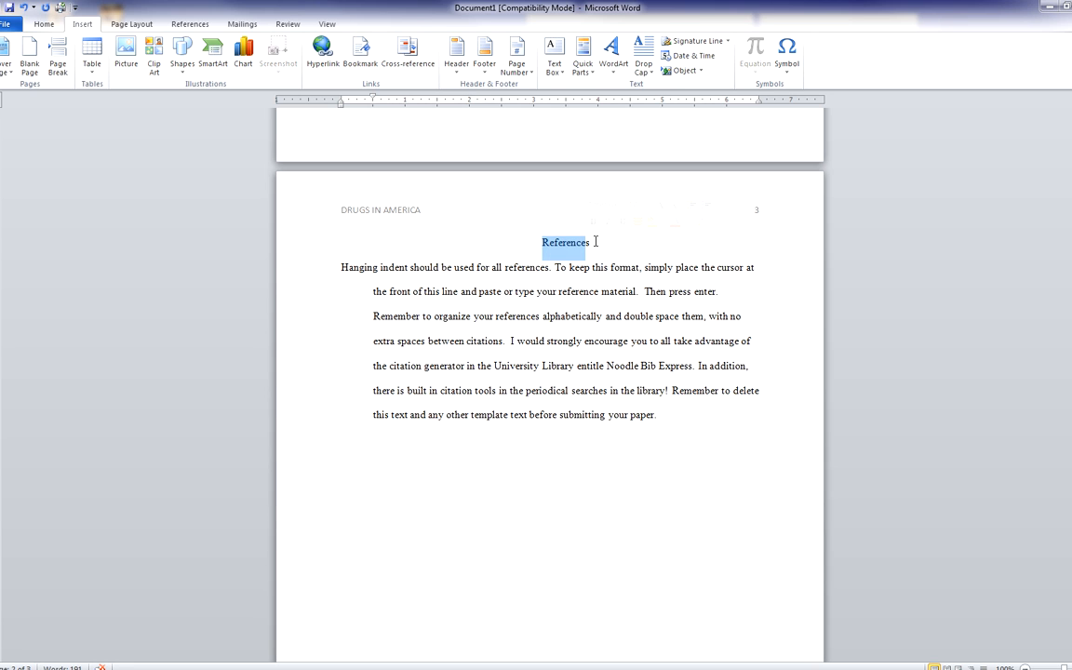
click(595, 242)
scroll(598, 244, down, 1)
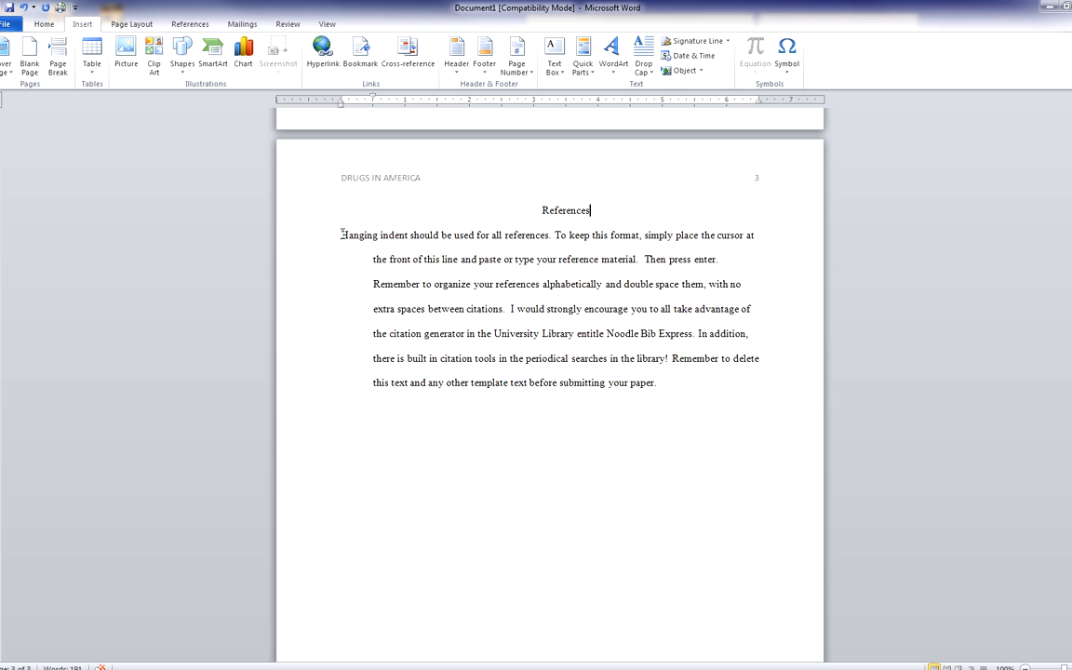
Give the reference paragraph a 0.5" hanging indent with double line spacing
drag(342, 234, 668, 388)
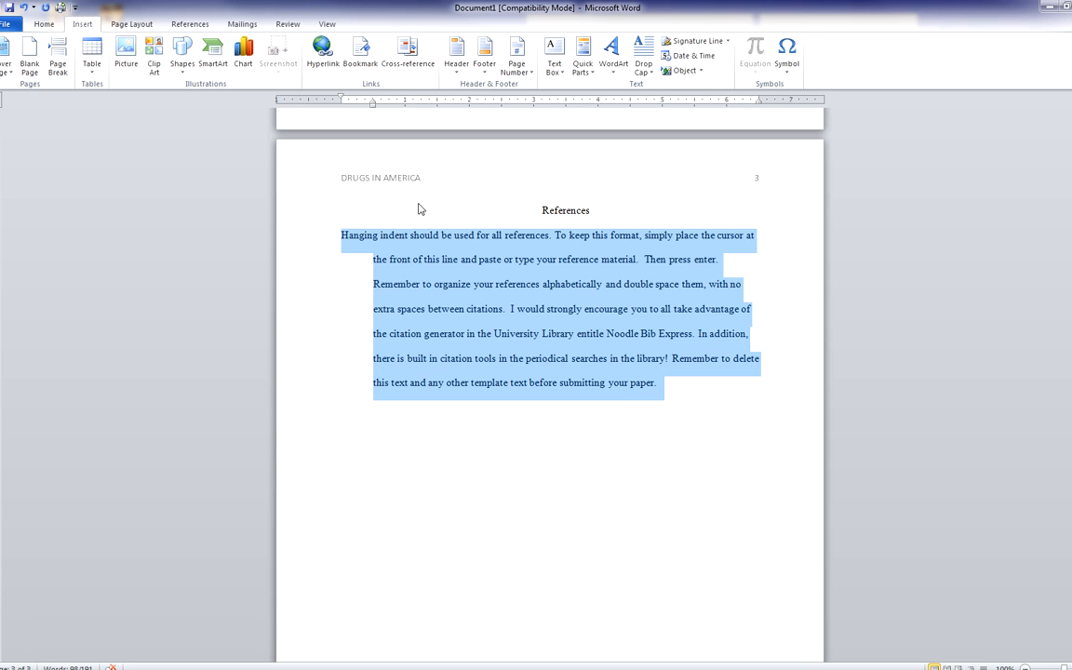
click(44, 25)
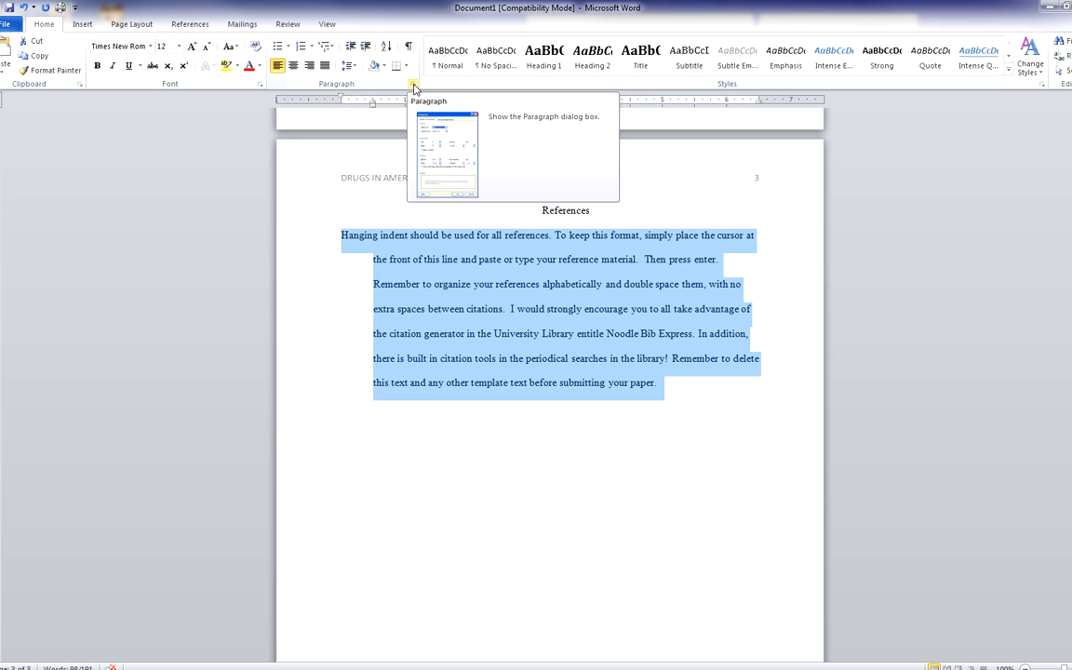
click(413, 86)
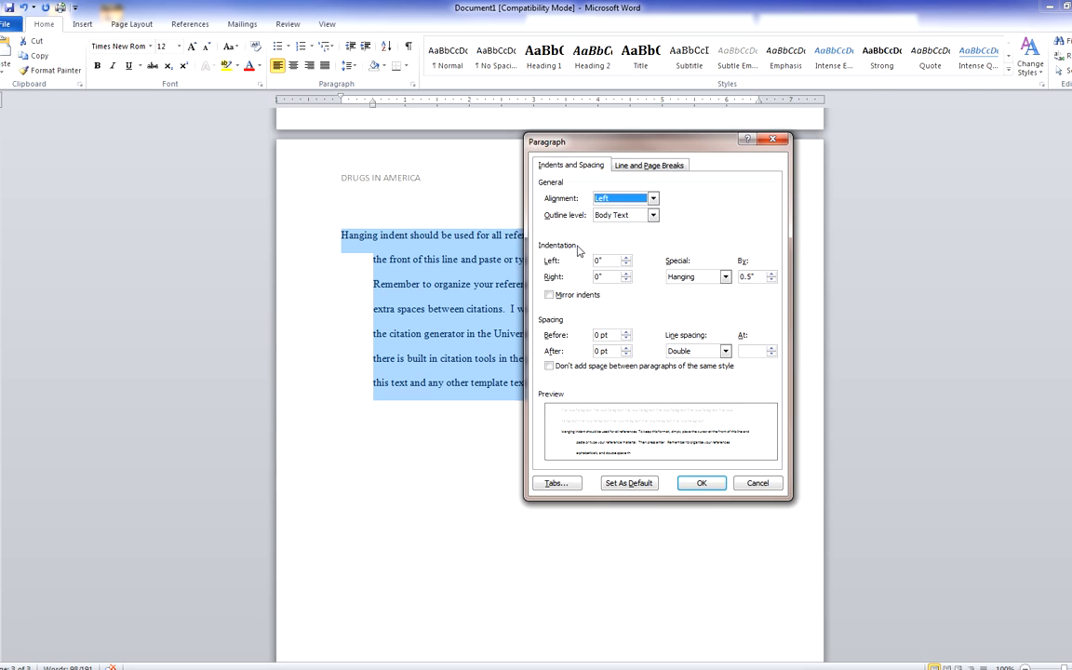
click(726, 278)
click(700, 307)
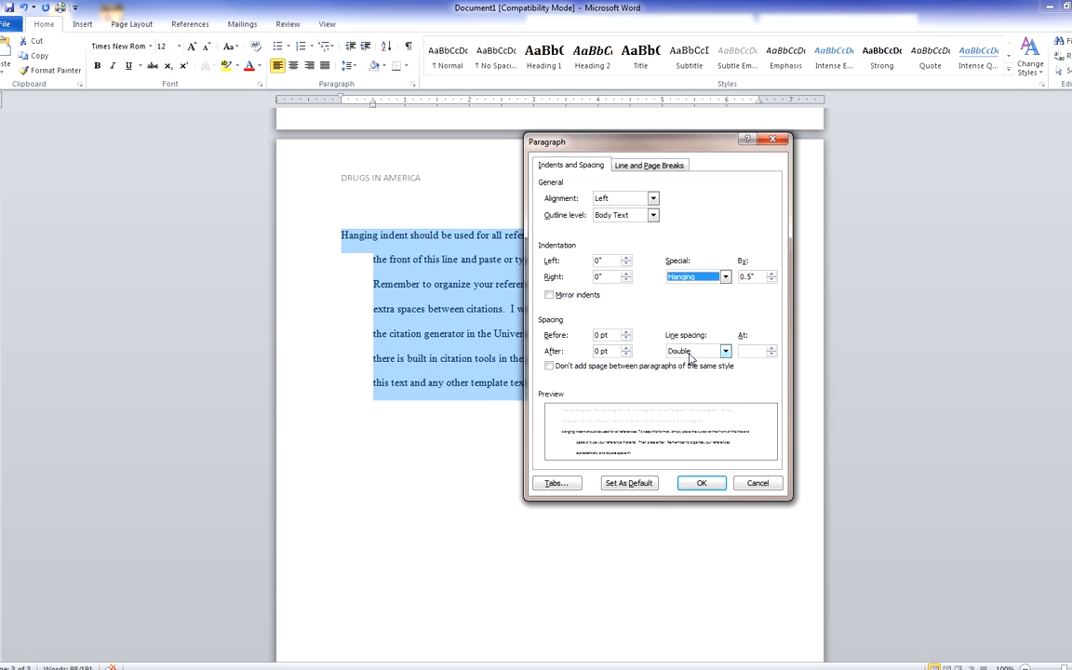
click(701, 485)
click(682, 395)
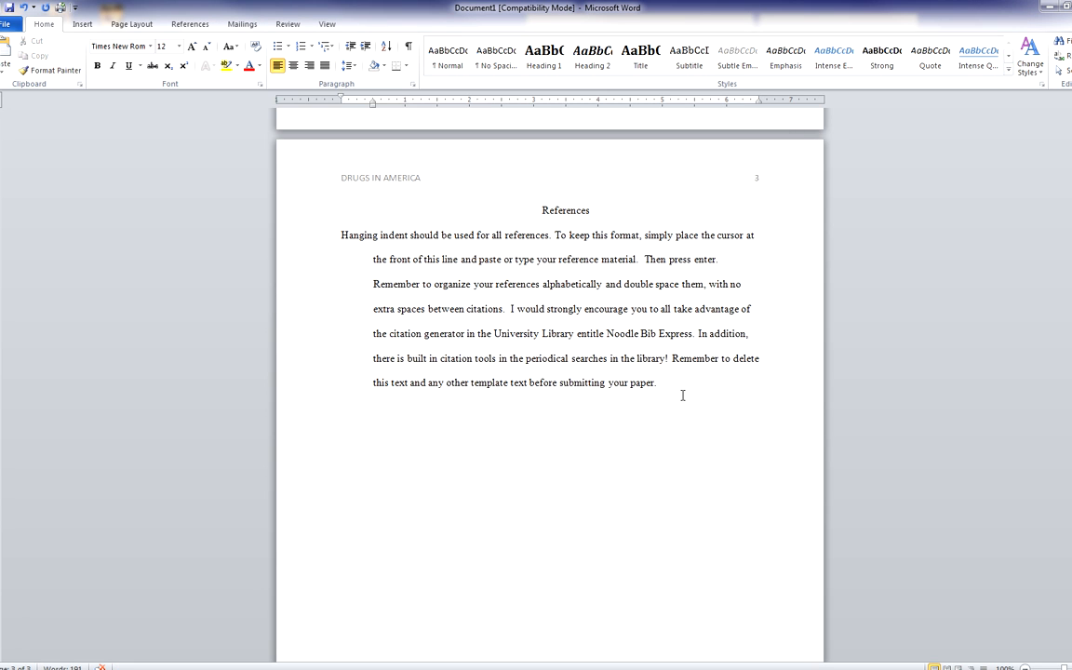